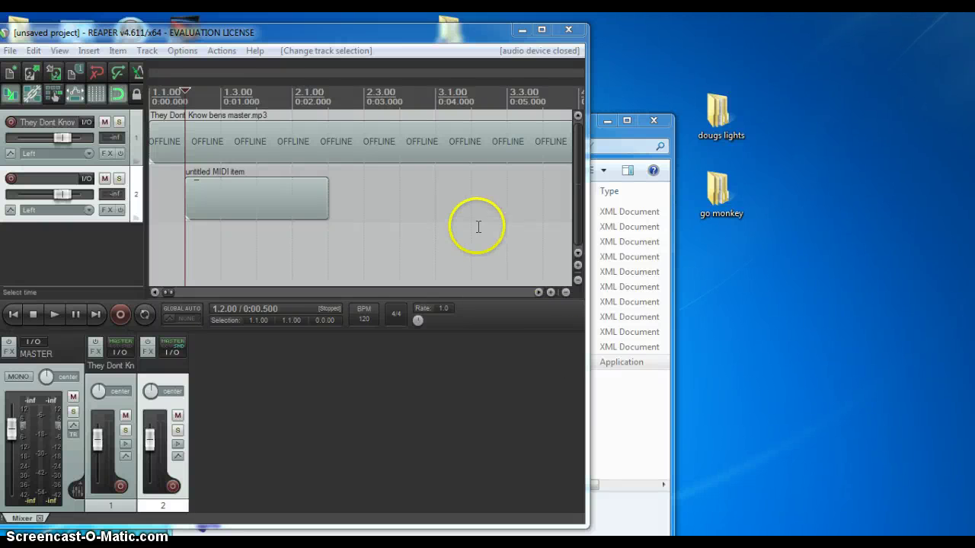
# Reactivate REAPER's audio device and confirm LoopBe Internal MIDI output is enabled under MIDI Devices
pyautogui.click(262, 35)
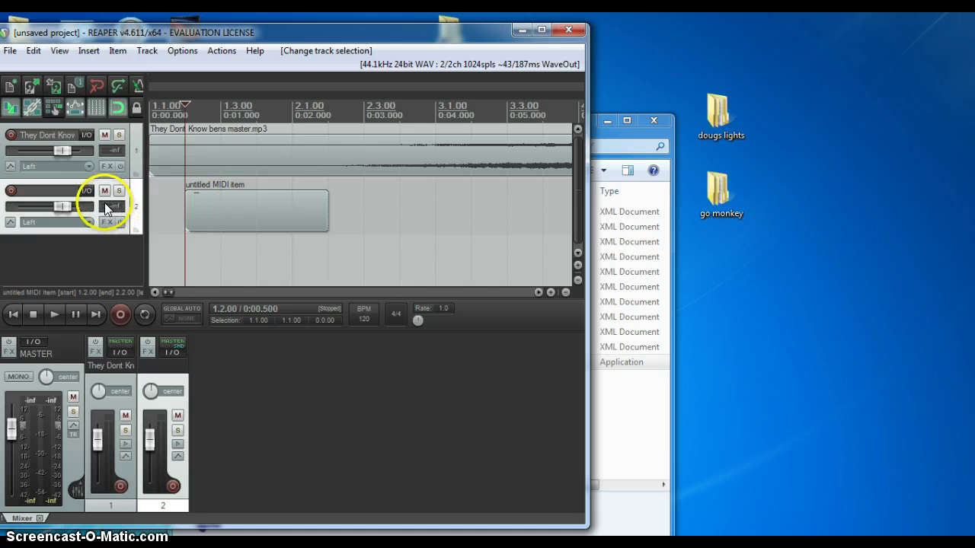
pyautogui.click(179, 51)
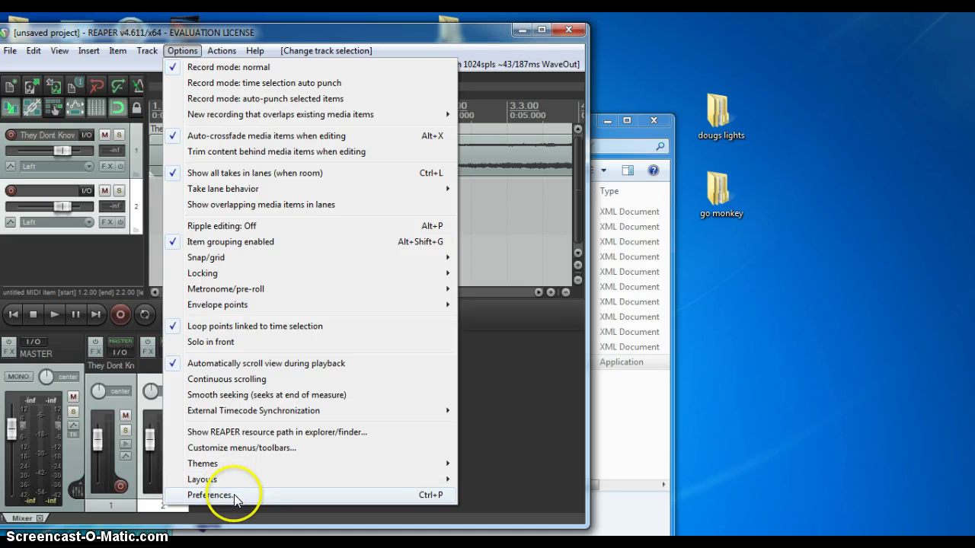
pyautogui.click(212, 495)
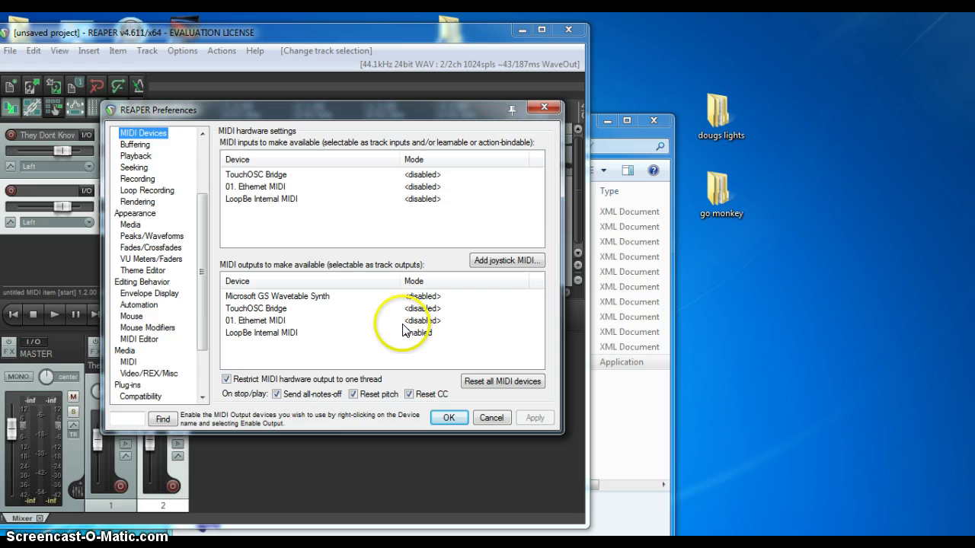
# Close Preferences and verify track 2's MIDI hardware output is LoopBe Internal MIDI
pyautogui.click(448, 417)
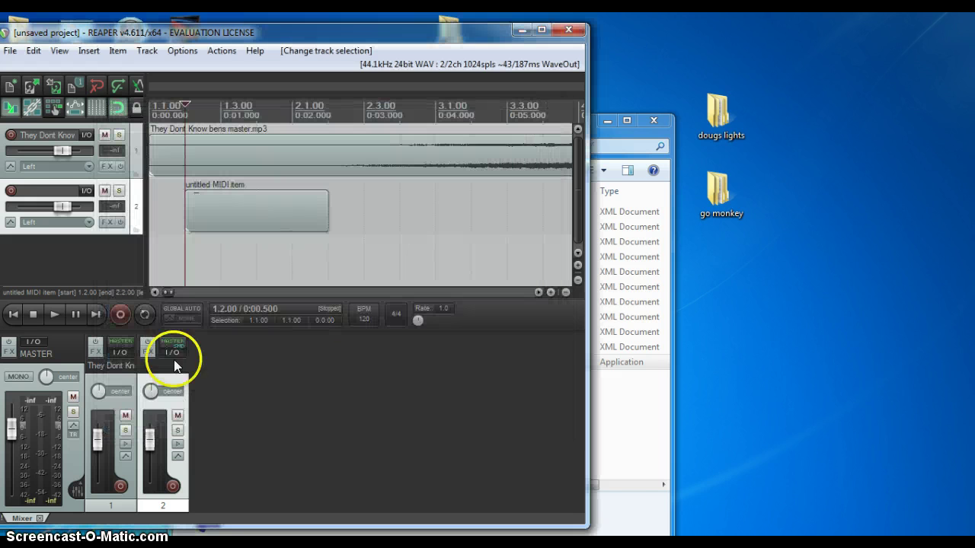
pyautogui.click(86, 191)
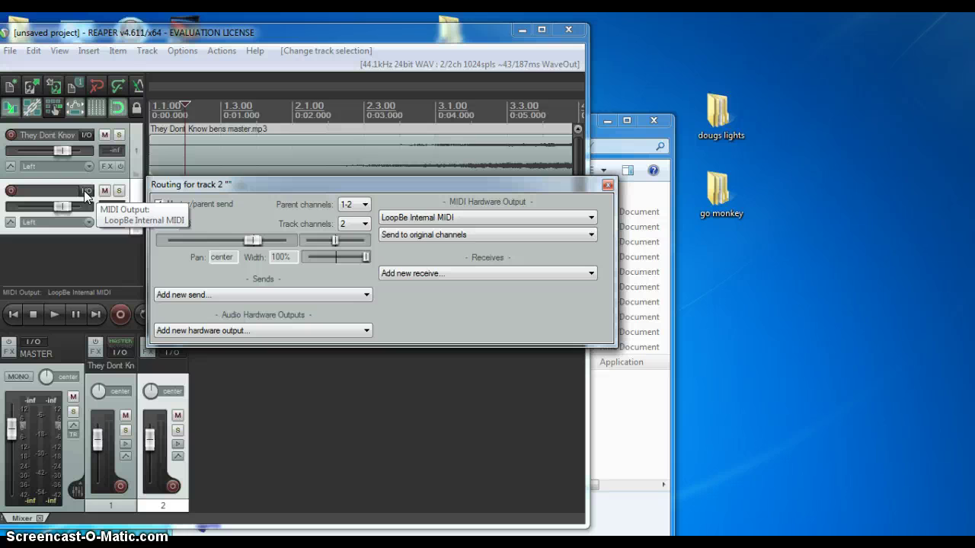
pyautogui.click(87, 192)
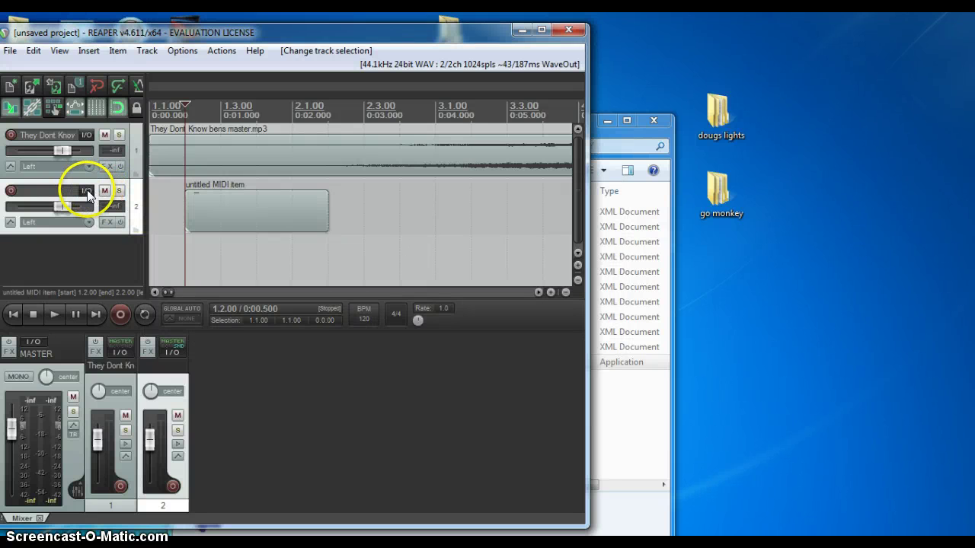
pyautogui.click(86, 191)
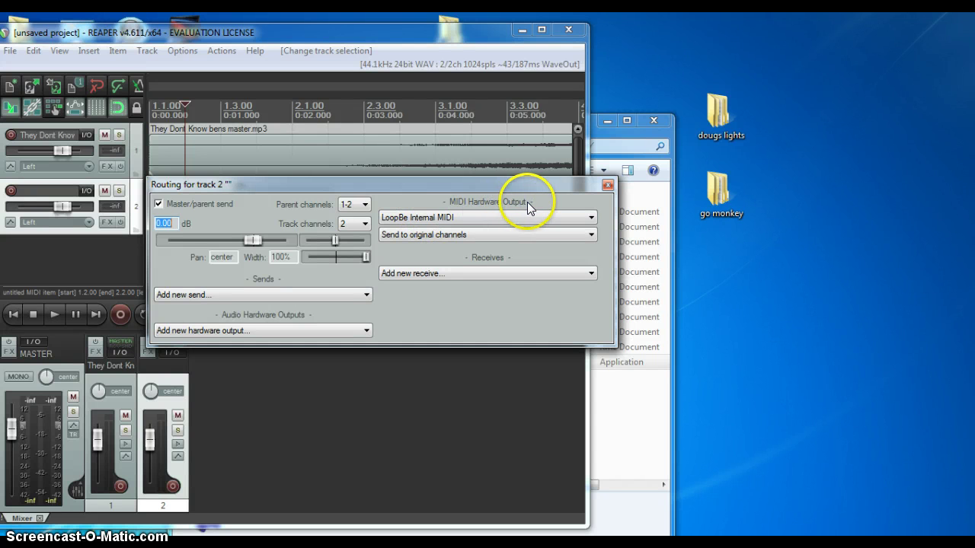
pyautogui.click(607, 186)
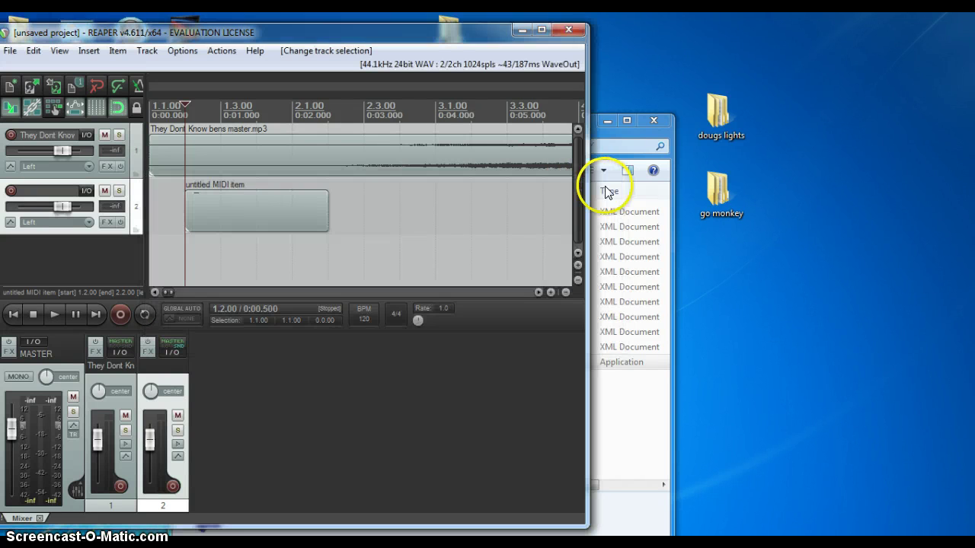
# Open the untitled MIDI item in the MIDI editor and select its G9 note
pyautogui.doubleClick(214, 214)
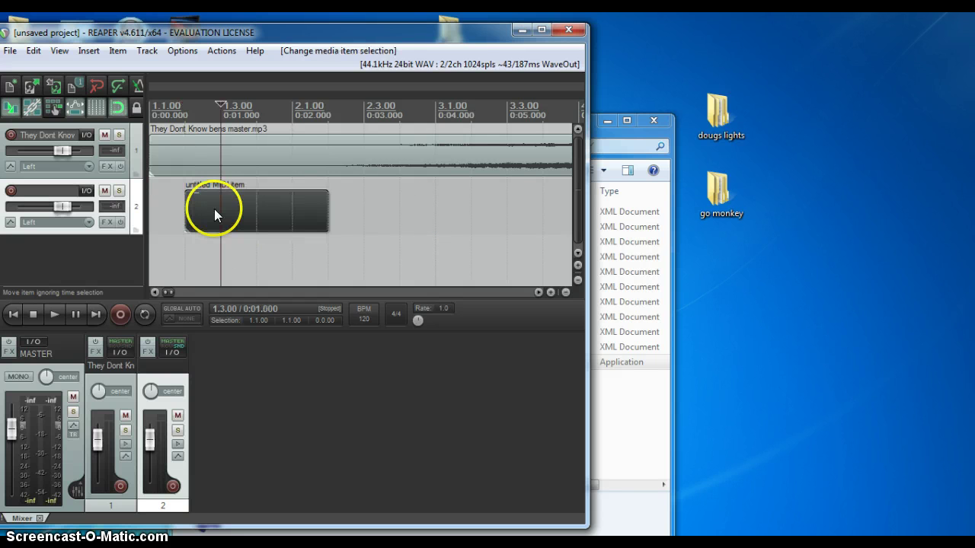
pyautogui.click(135, 165)
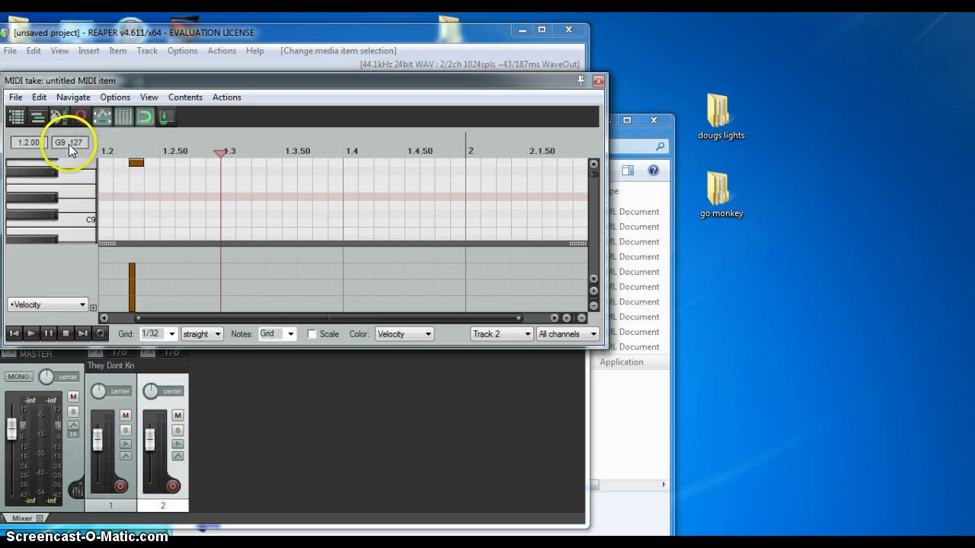
pyautogui.click(140, 164)
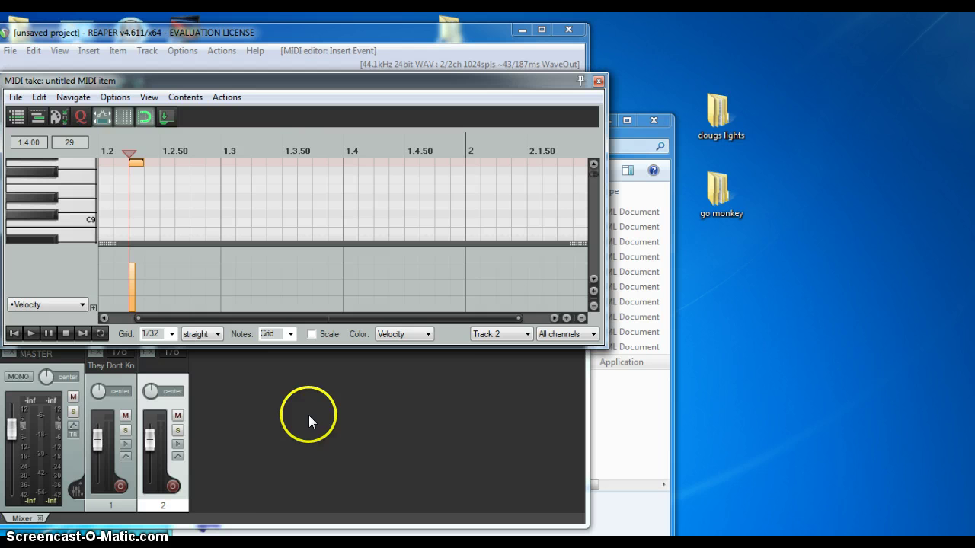
# Launch FS Go Monkey from the EASTER SUNDAY folder and load the 00HES ALIVE cue stack
pyautogui.click(631, 135)
pyautogui.moveTo(631, 131)
pyautogui.mouseDown()
pyautogui.moveTo(843, 78)
pyautogui.moveTo(892, 86)
pyautogui.mouseUp()
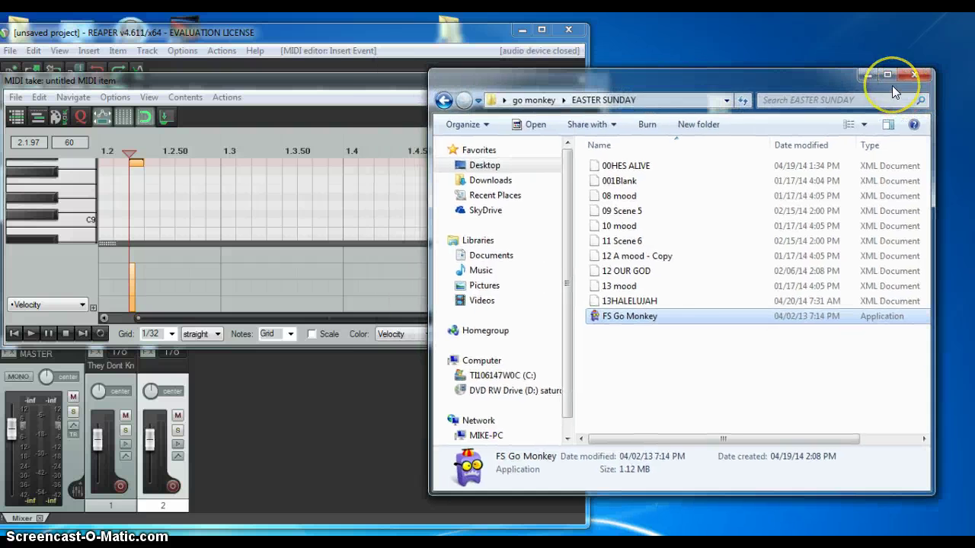
pyautogui.doubleClick(637, 317)
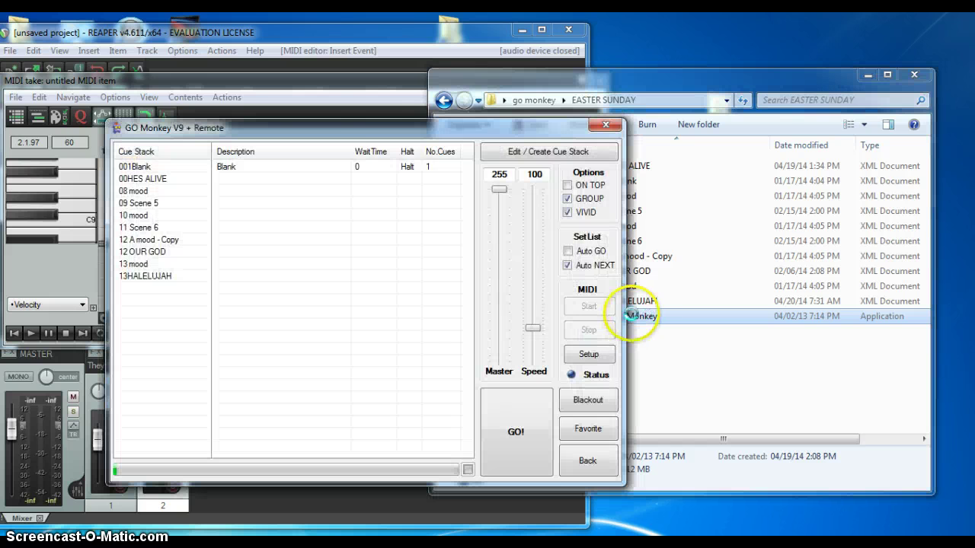
pyautogui.moveTo(373, 133); pyautogui.dragTo(667, 88)
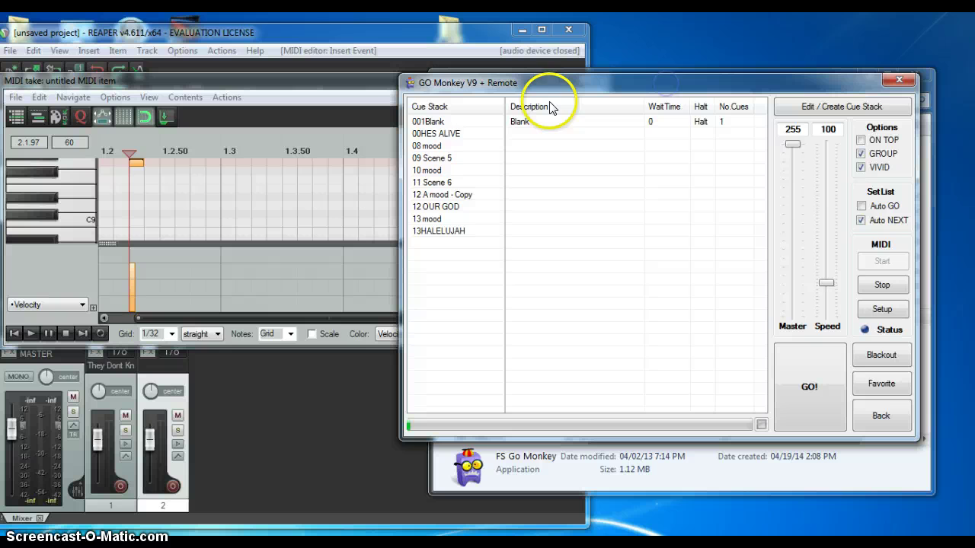
pyautogui.click(438, 136)
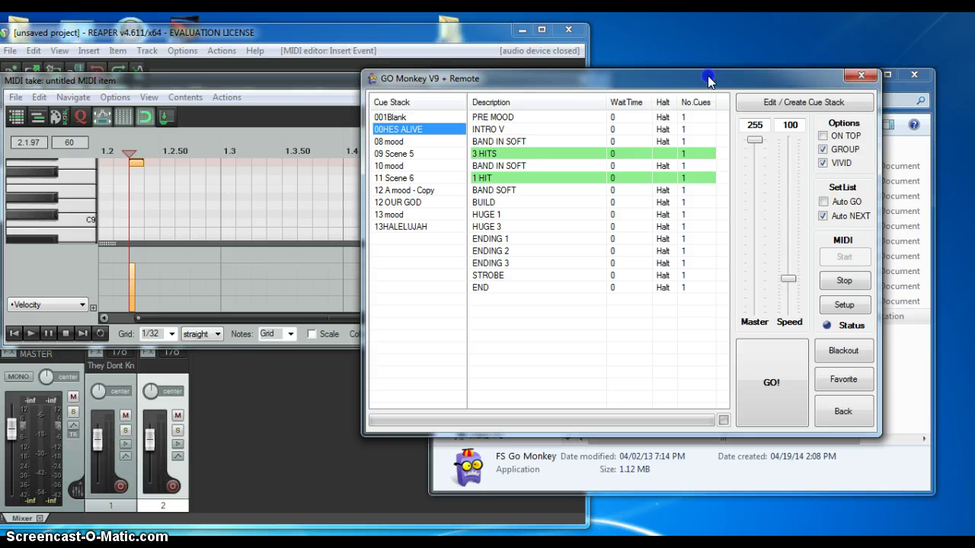
pyautogui.moveTo(718, 82); pyautogui.dragTo(680, 77)
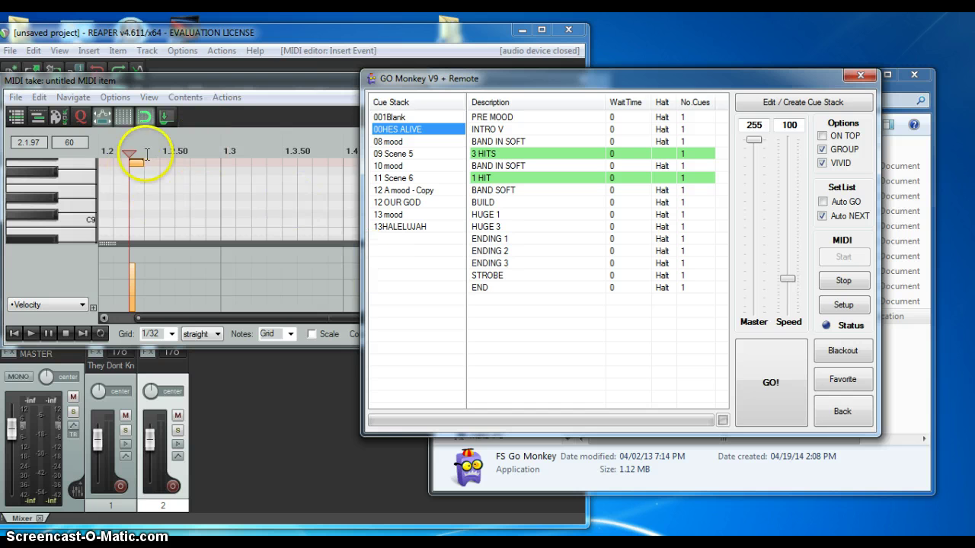
# Choose Device 2 in Go Monkey's MIDI setup, start MIDI listening, and focus the GO field
pyautogui.click(859, 308)
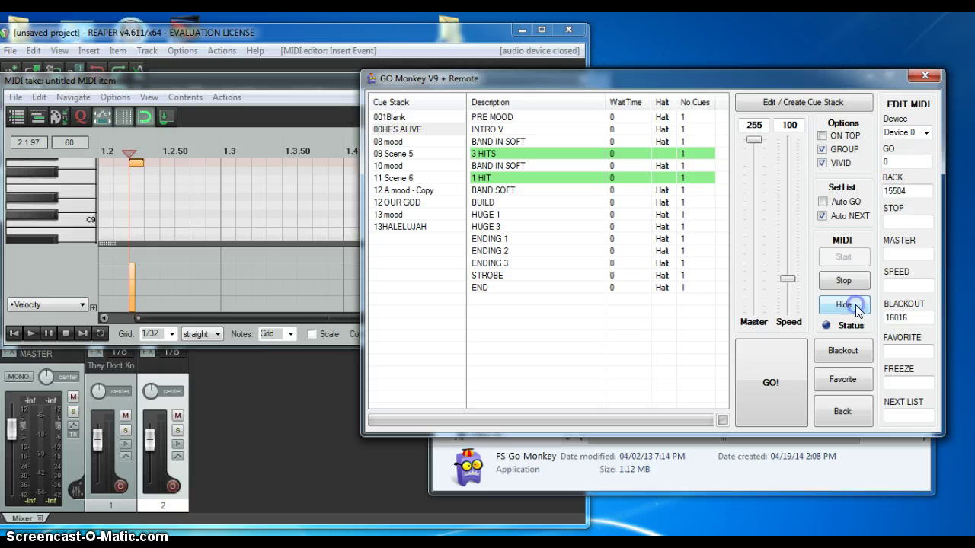
pyautogui.click(927, 132)
pyautogui.click(914, 165)
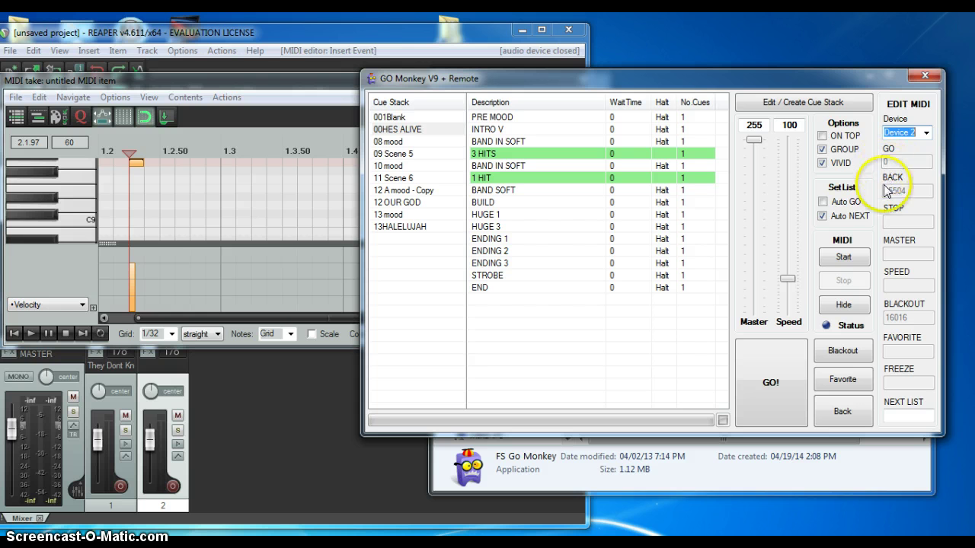
pyautogui.click(863, 257)
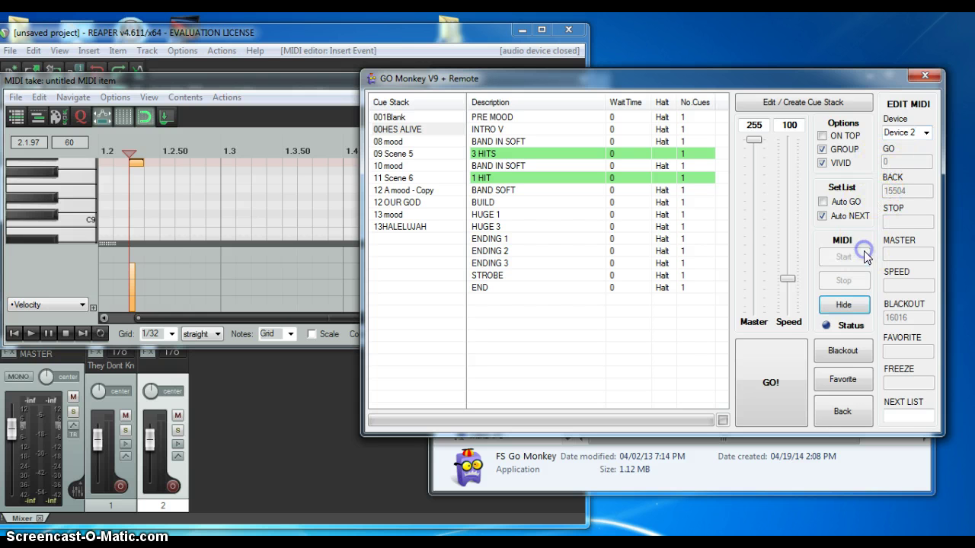
pyautogui.click(902, 161)
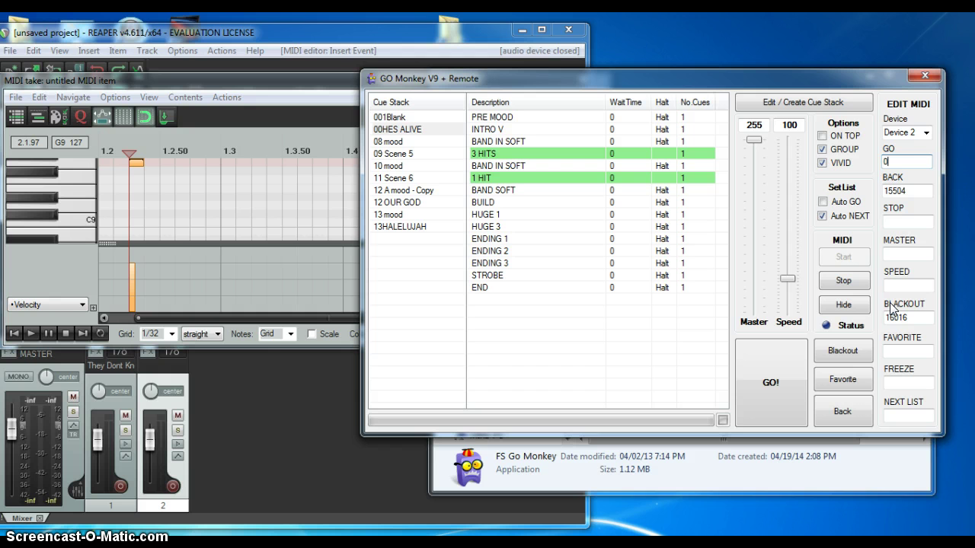
pyautogui.click(899, 163)
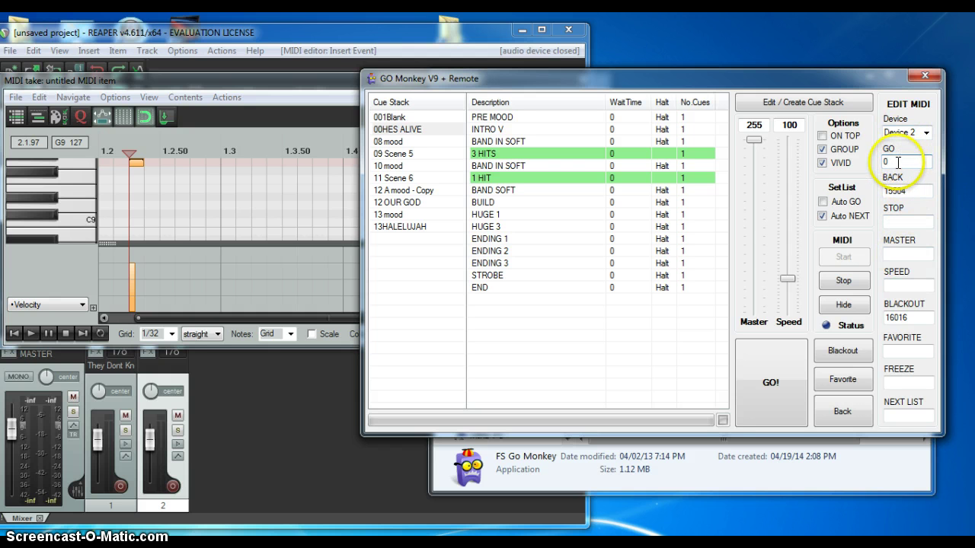
pyautogui.click(908, 191)
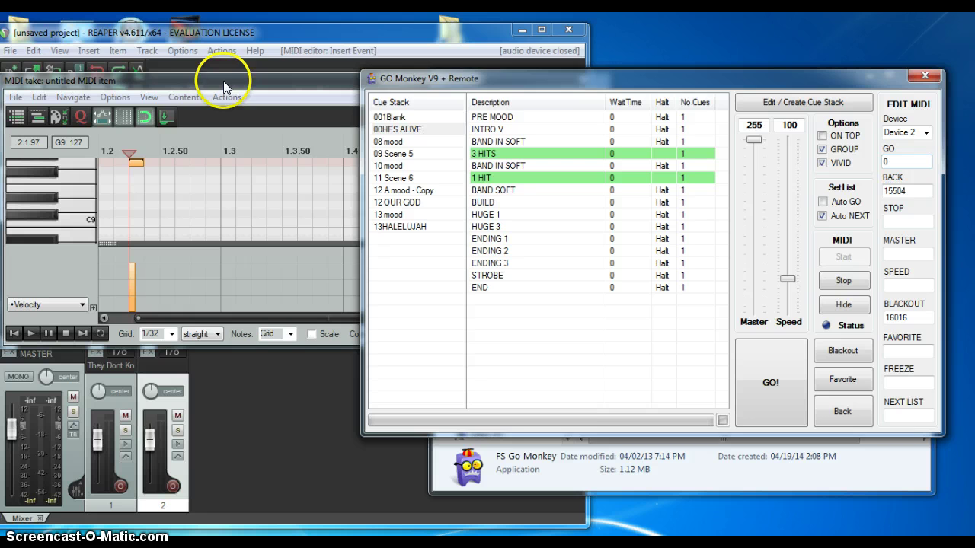
# Close the MIDI editor and play the project so Go Monkey's GO field learns the note
pyautogui.click(169, 81)
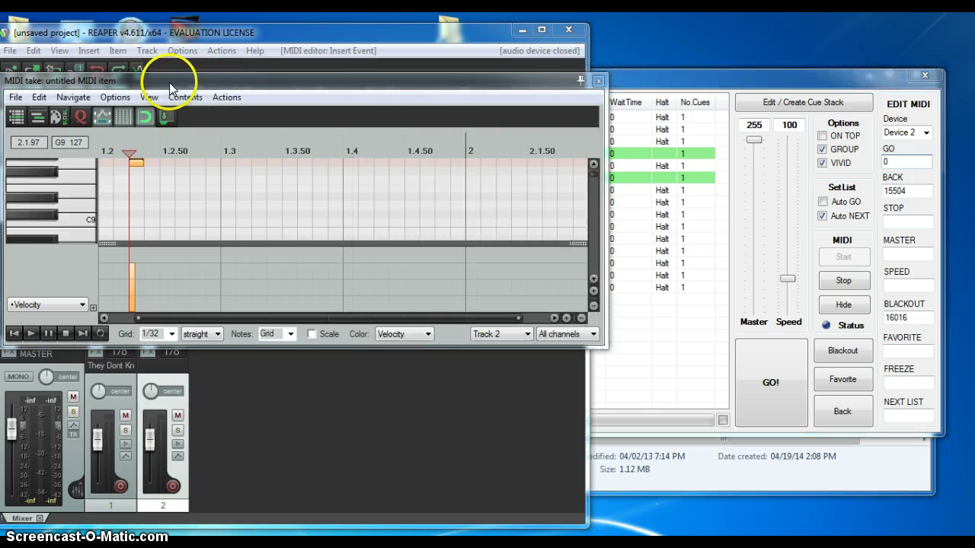
pyautogui.click(598, 81)
pyautogui.click(907, 162)
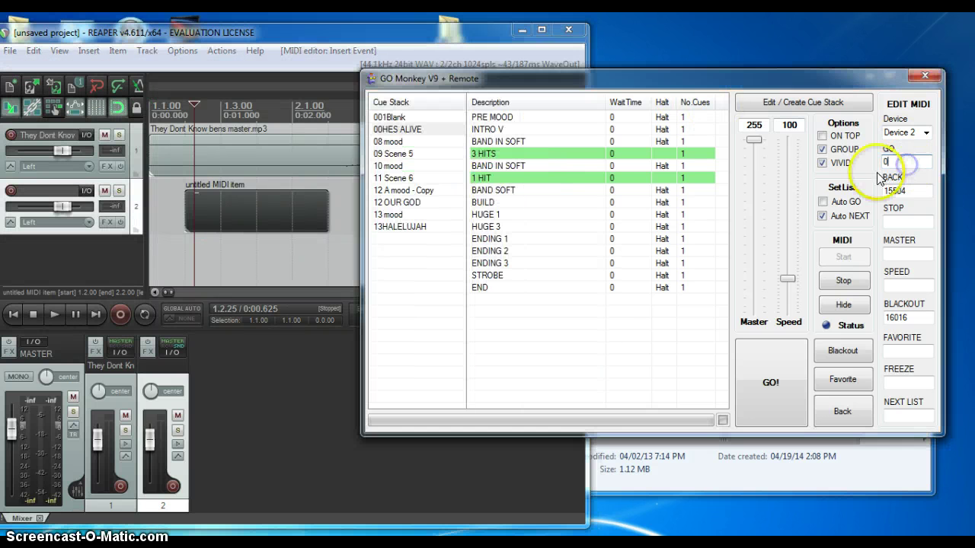
pyautogui.click(181, 222)
pyautogui.press('space')
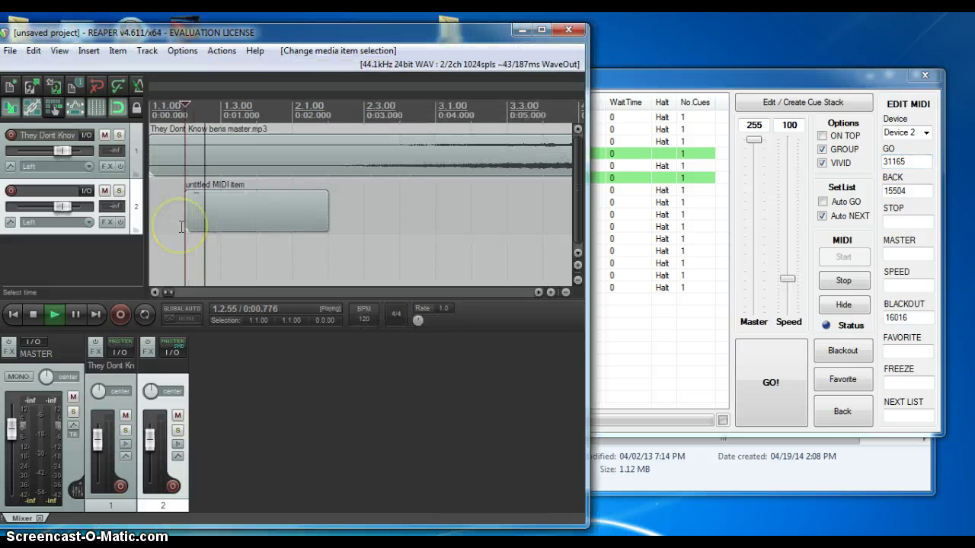
pyautogui.press('space')
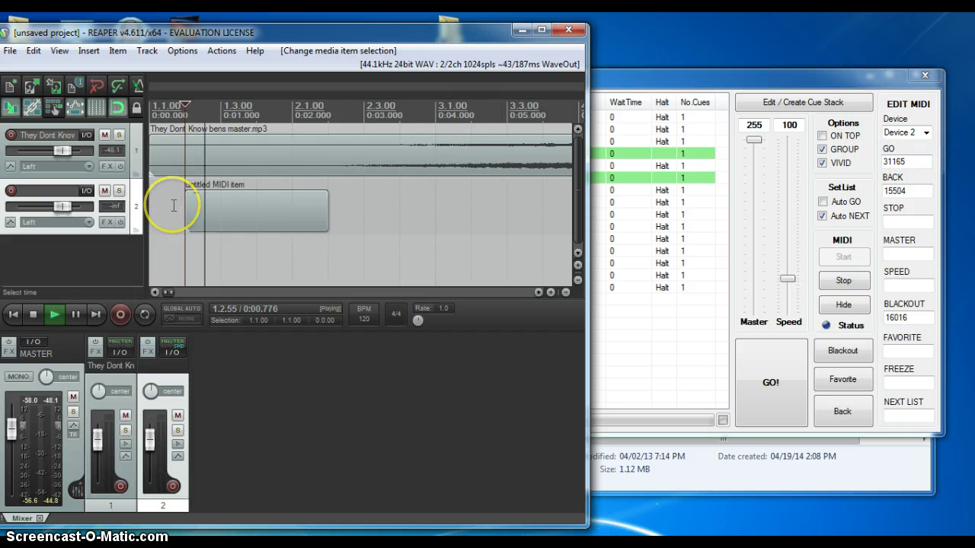
pyautogui.press('space')
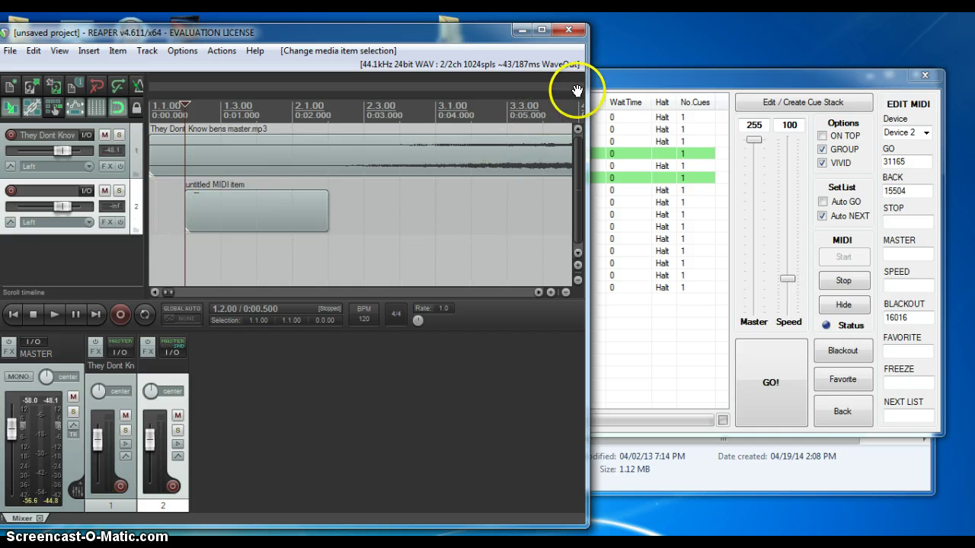
# Advance the cue stack to INTRO V and replay the project to test GO triggering
pyautogui.moveTo(689, 89); pyautogui.dragTo(709, 96)
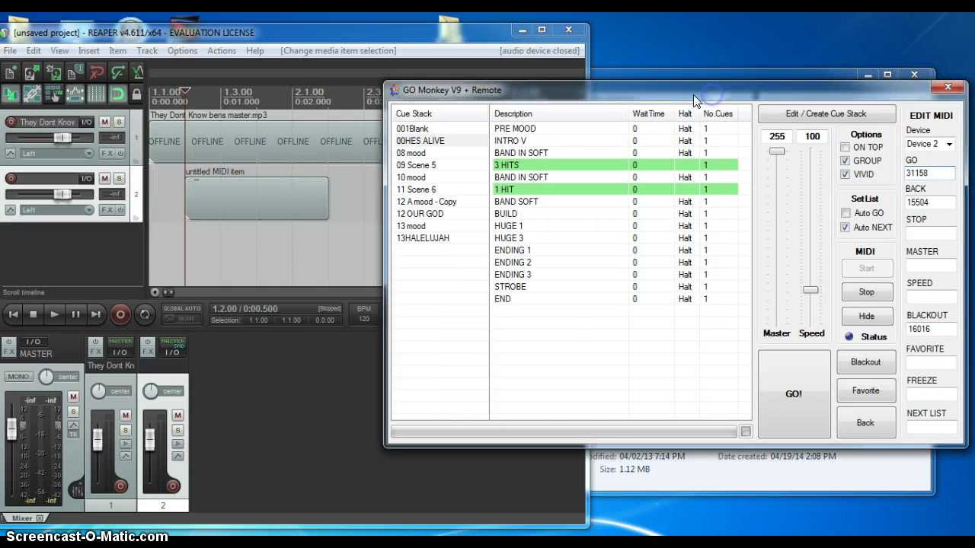
pyautogui.moveTo(385, 207); pyautogui.dragTo(530, 205)
pyautogui.click(233, 192)
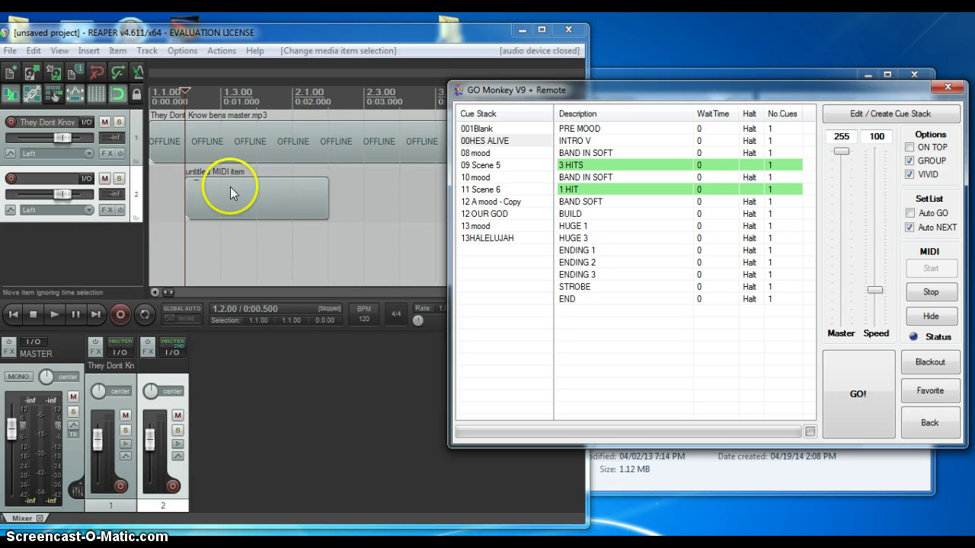
pyautogui.click(185, 215)
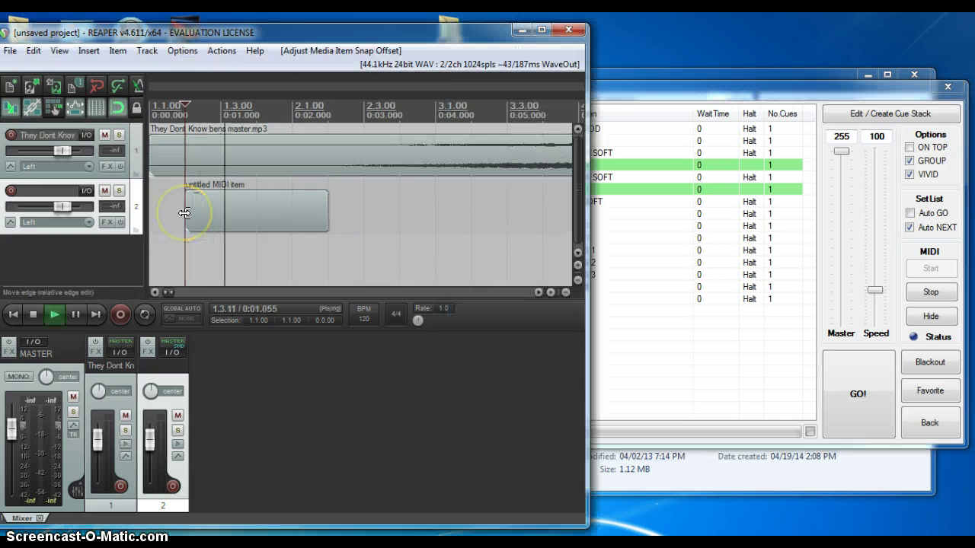
pyautogui.click(824, 333)
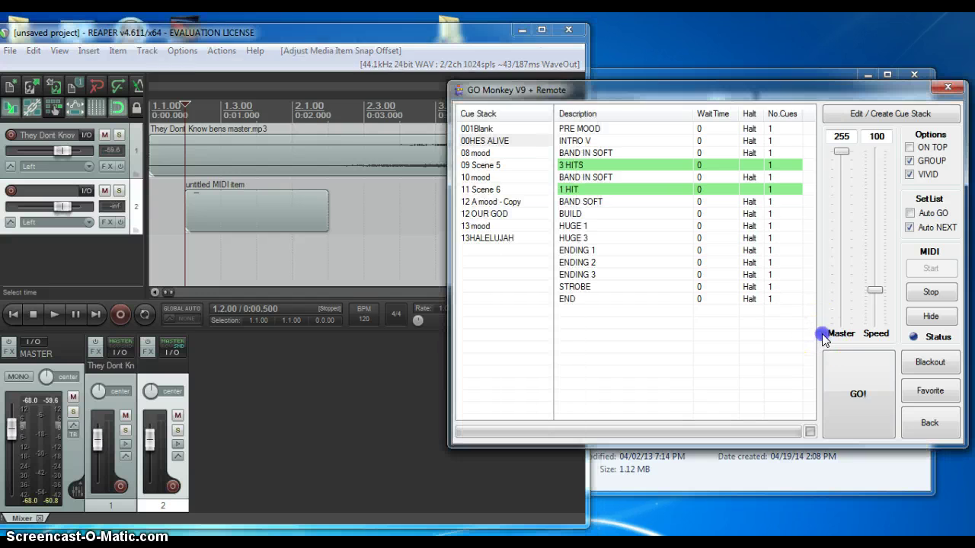
pyautogui.click(843, 371)
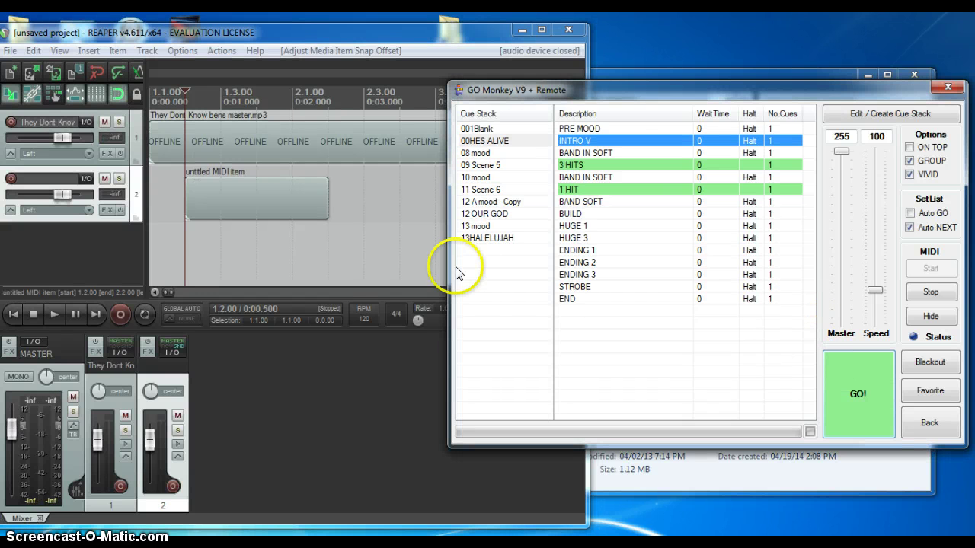
pyautogui.click(186, 249)
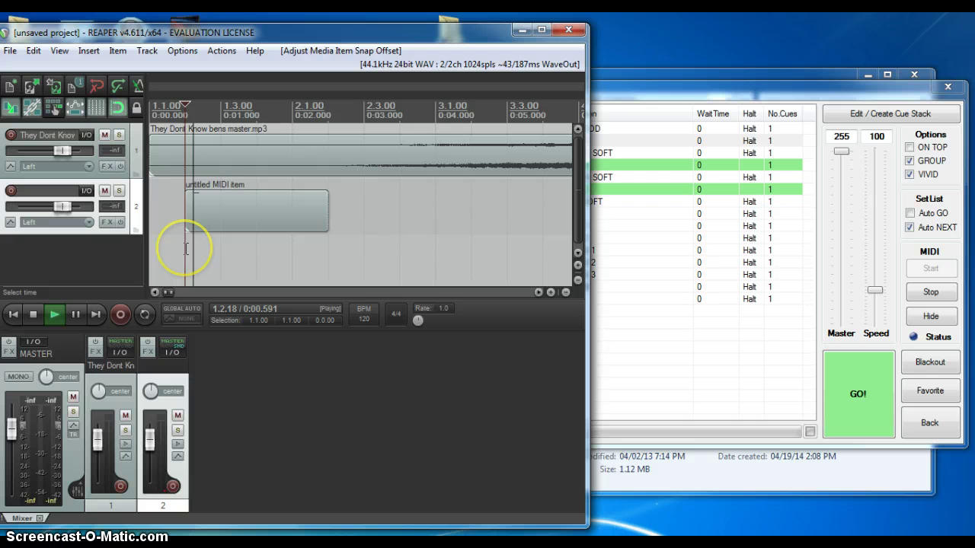
pyautogui.click(186, 249)
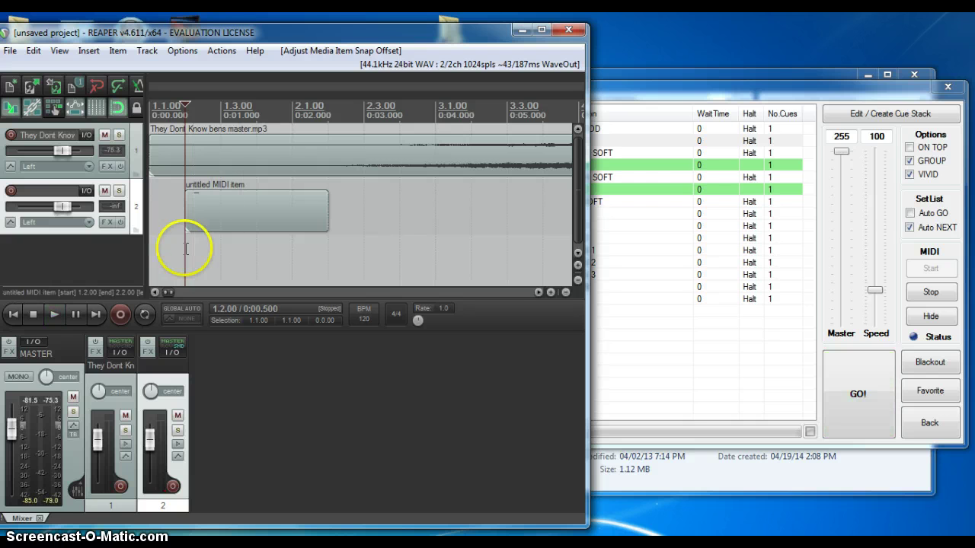
pyautogui.click(173, 254)
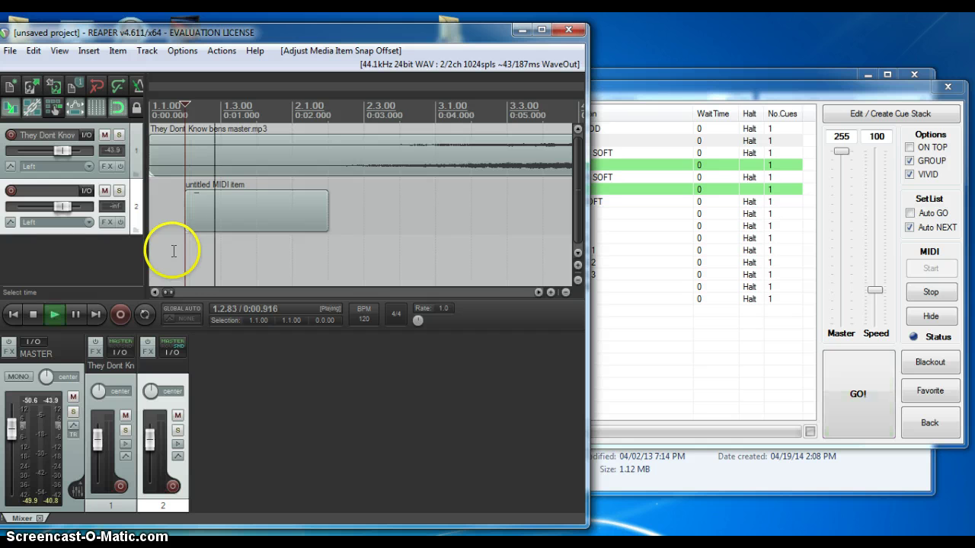
# Show Go Monkey's EDIT MIDI panel with GO at 31667, and reopen the MIDI item
pyautogui.moveTo(870, 99); pyautogui.dragTo(765, 75)
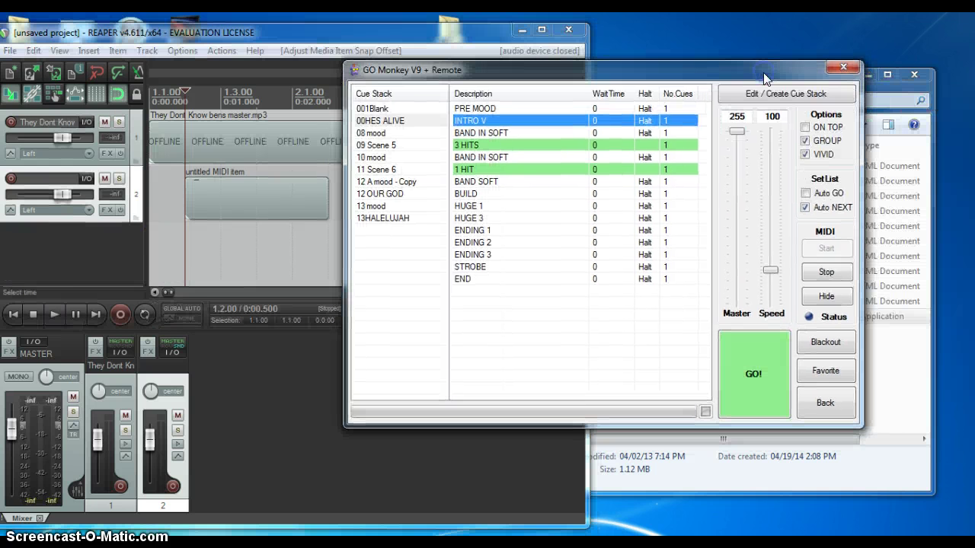
pyautogui.click(837, 300)
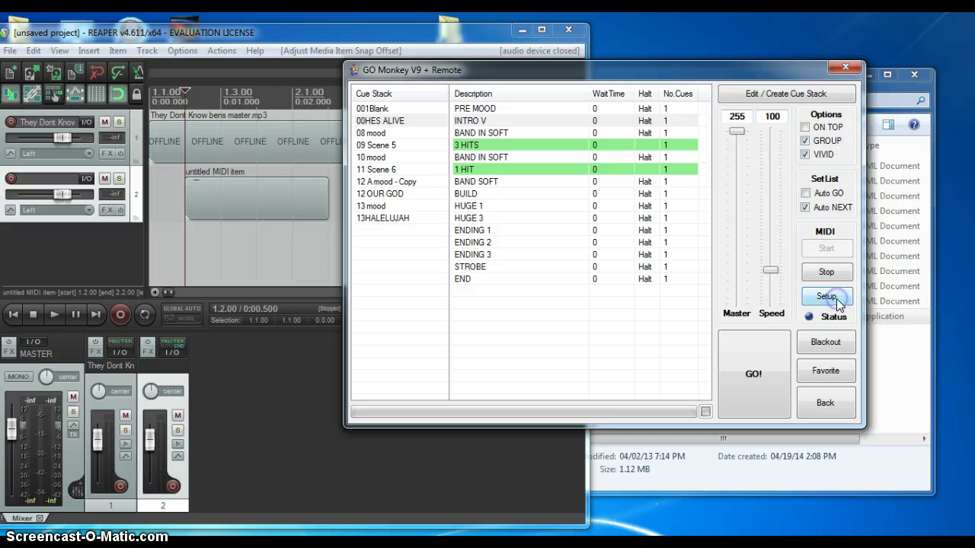
pyautogui.click(837, 300)
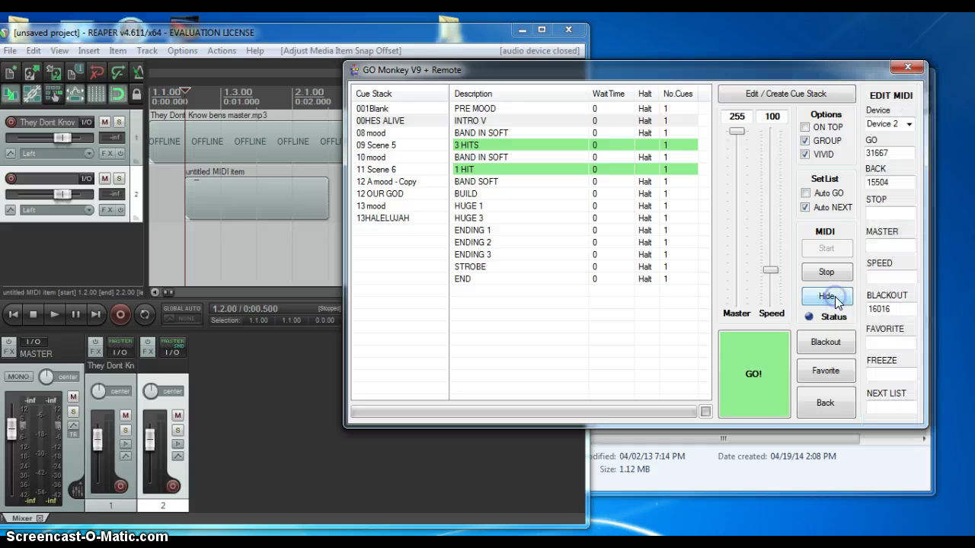
pyautogui.click(892, 153)
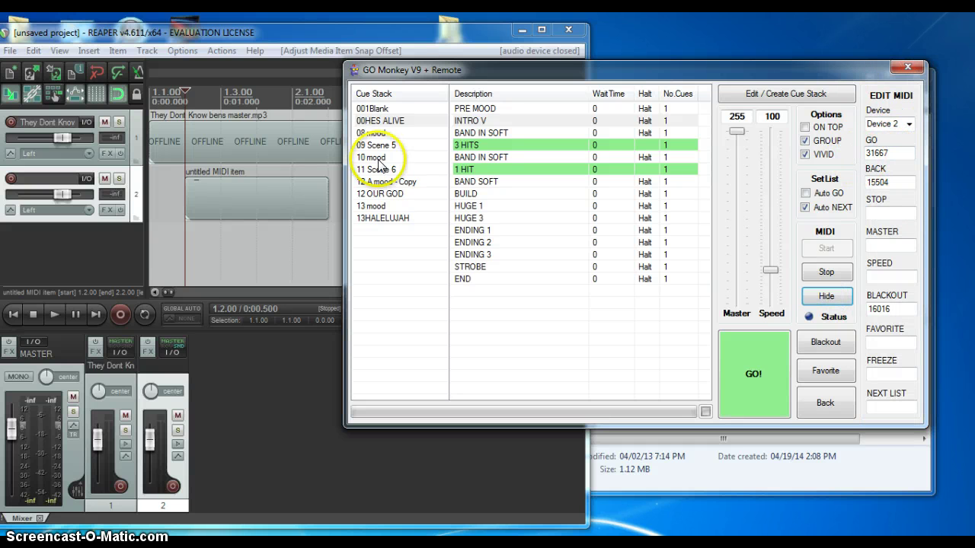
pyautogui.doubleClick(211, 205)
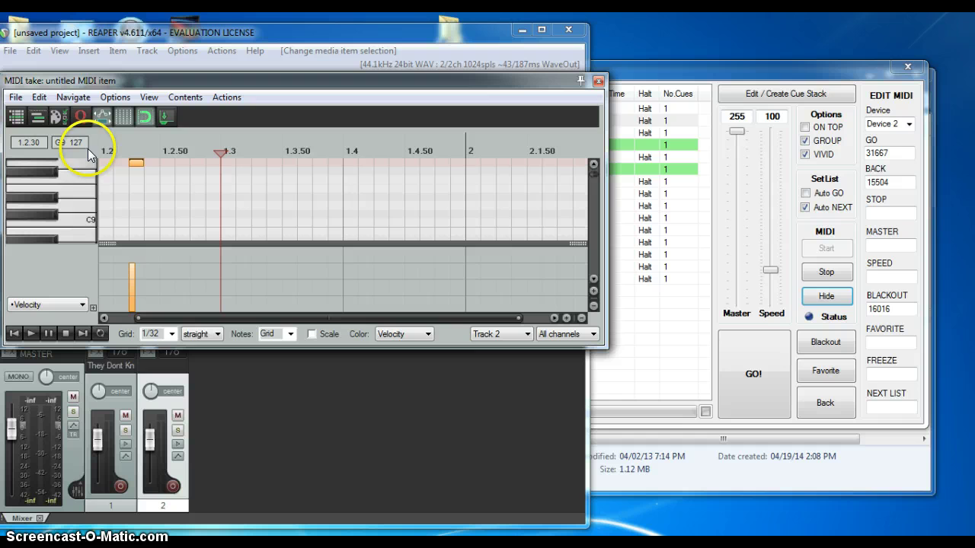
# Preview the G9 note in the MIDI editor and select Go Monkey's GO value
pyautogui.click(136, 164)
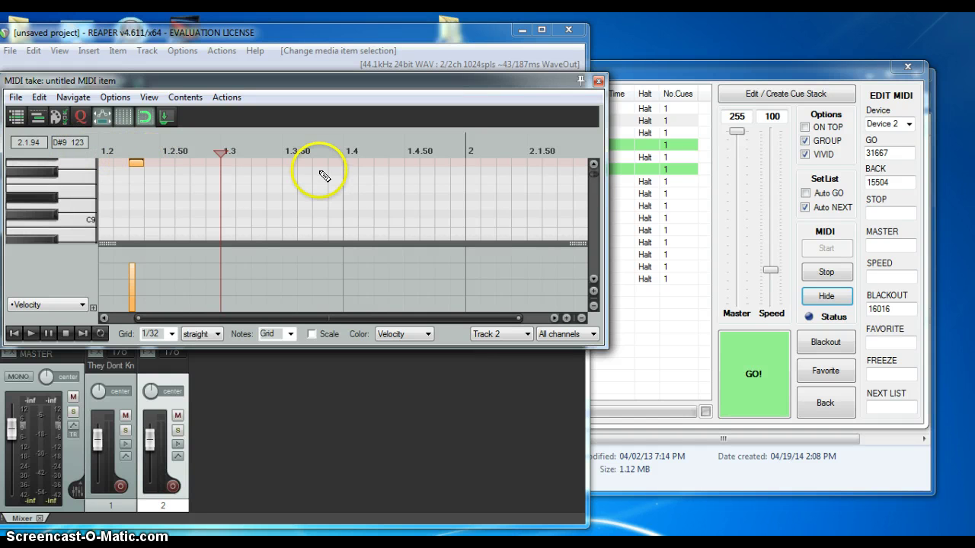
pyautogui.click(890, 152)
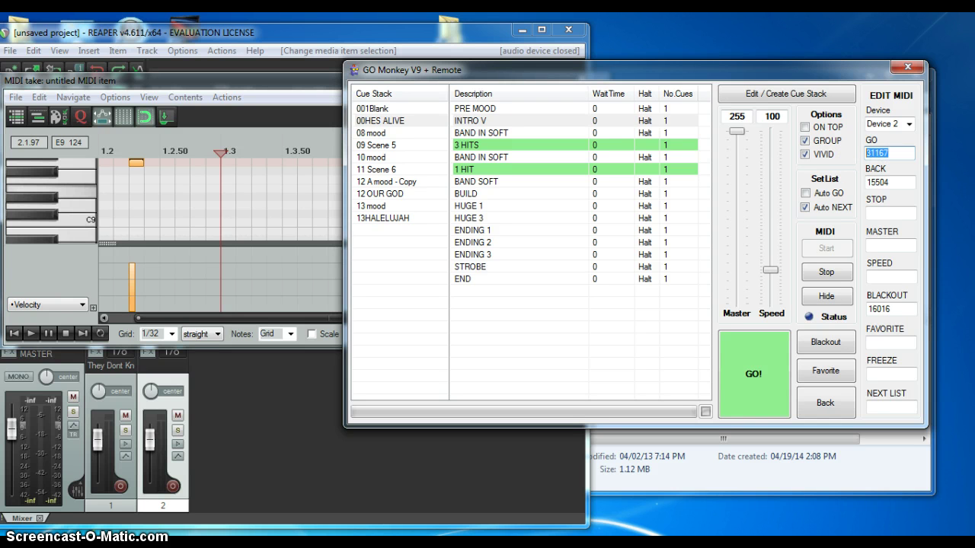
# Enter g9127 as Go Monkey's GO trigger and test it by previewing the note
pyautogui.write('g912')
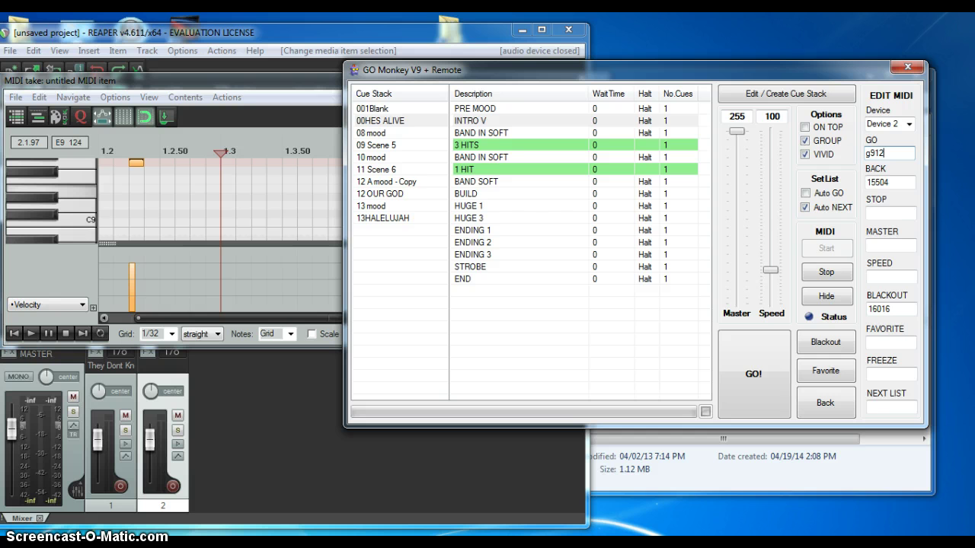
pyautogui.write('7')
pyautogui.click(889, 183)
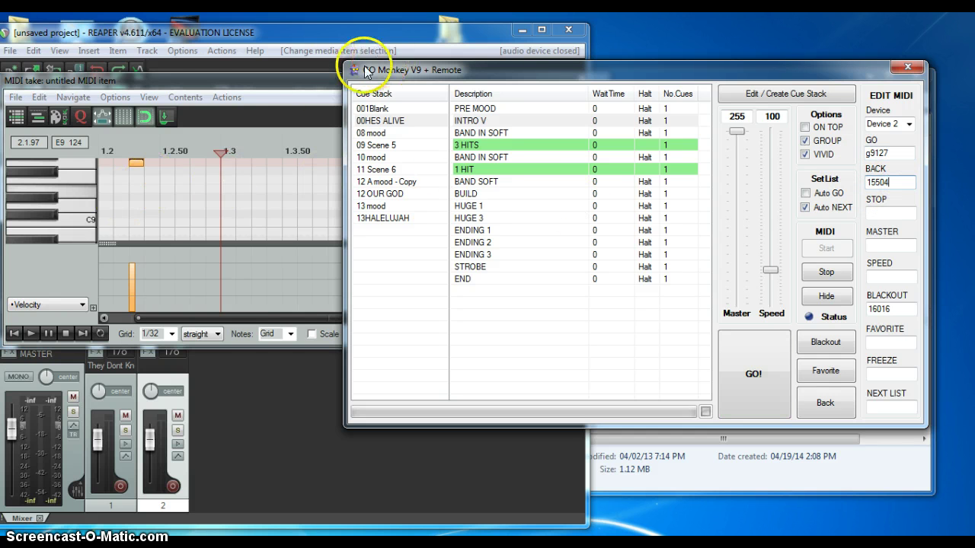
pyautogui.click(141, 159)
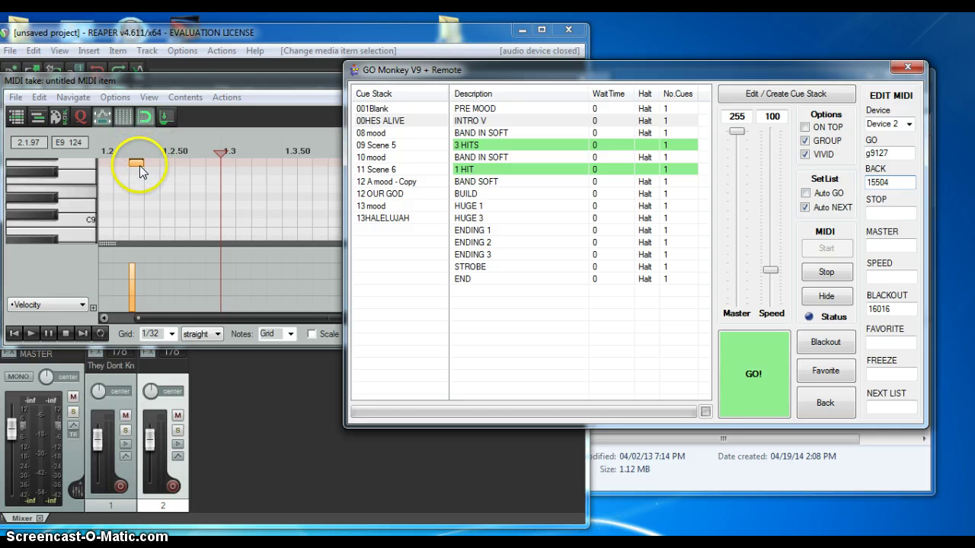
pyautogui.click(138, 165)
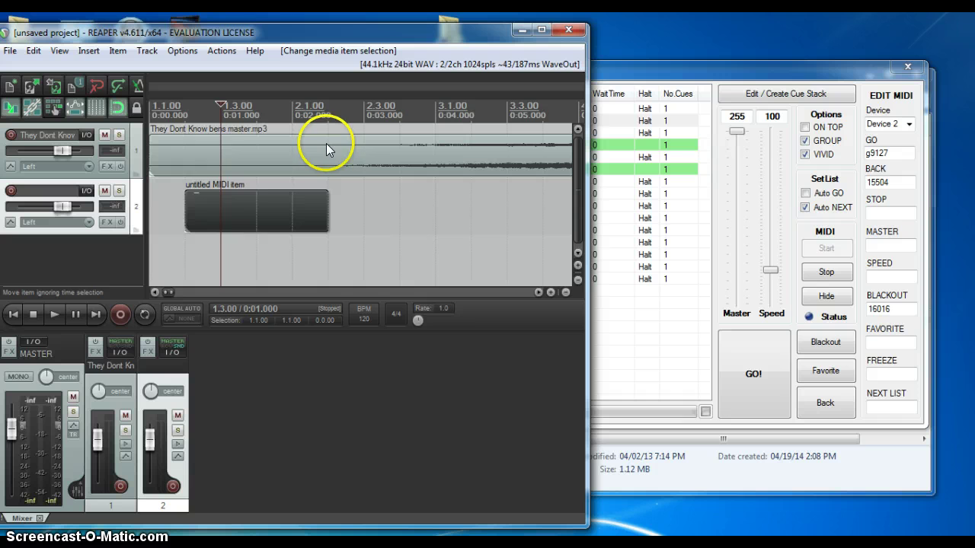
# Play from just before the MIDI item to confirm GO fires, stopping at 1.2.00
pyautogui.click(179, 206)
pyautogui.press('space')
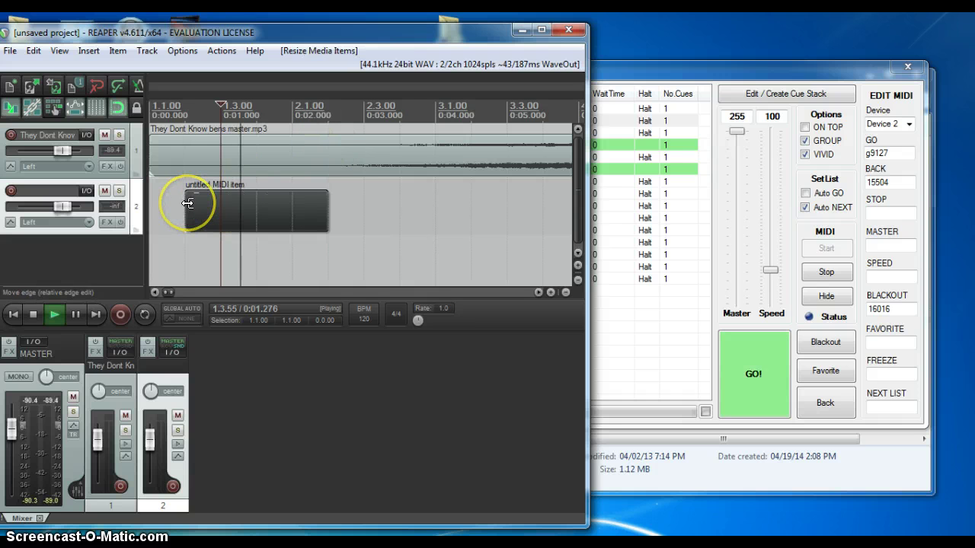
pyautogui.press('space')
pyautogui.click(169, 210)
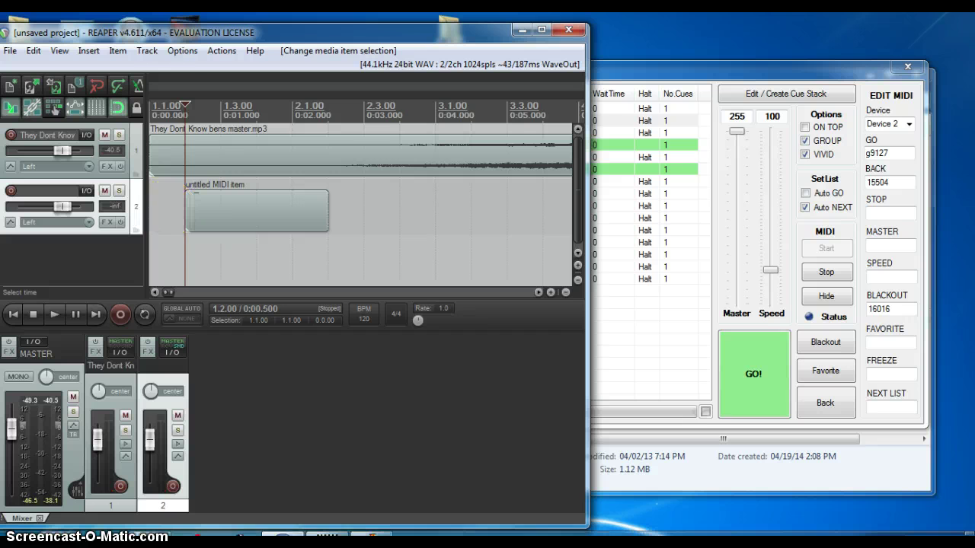
# Verify LoopBe Internal MIDI is unmuted in LoopBe1, then replay the REAPER project to retest GO
pyautogui.click(885, 538)
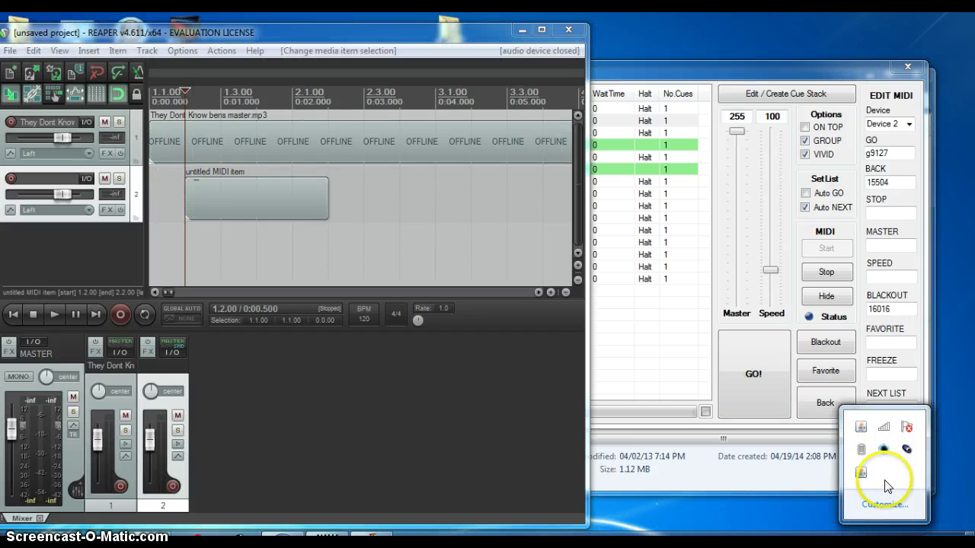
pyautogui.rightClick(907, 448)
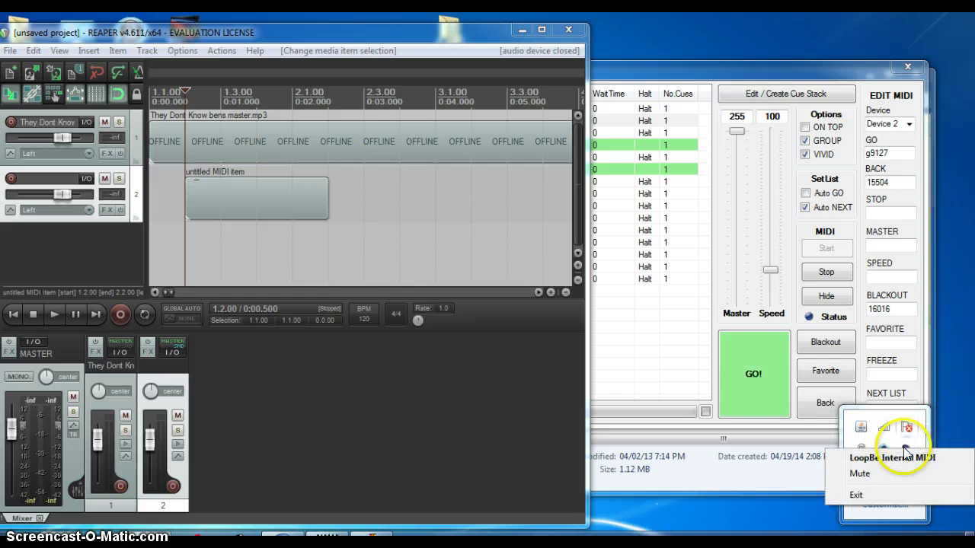
pyautogui.click(891, 457)
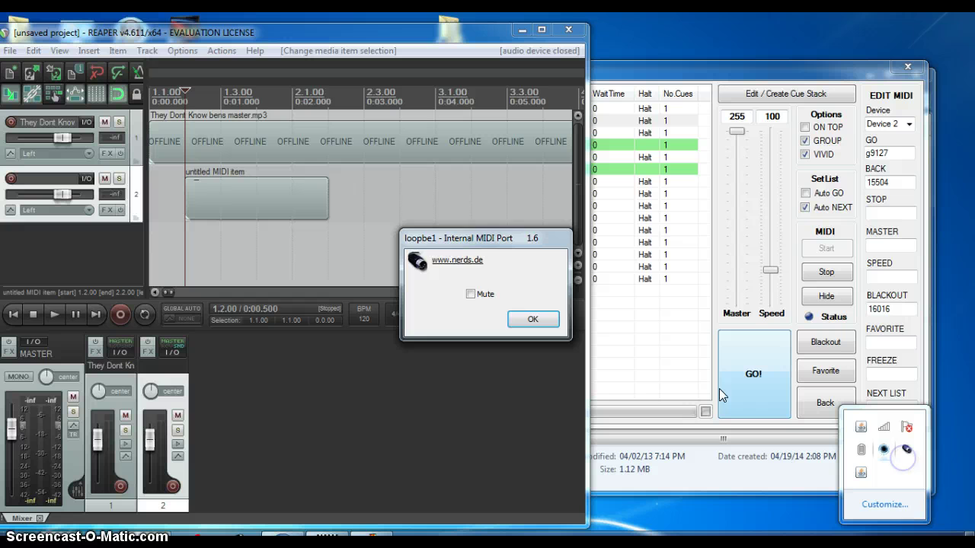
pyautogui.click(530, 320)
pyautogui.click(847, 186)
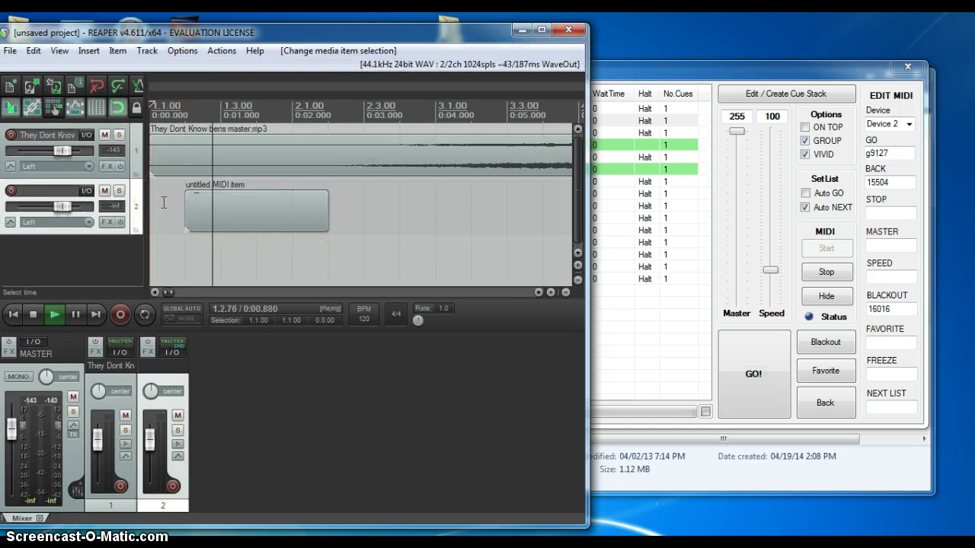
pyautogui.press('space')
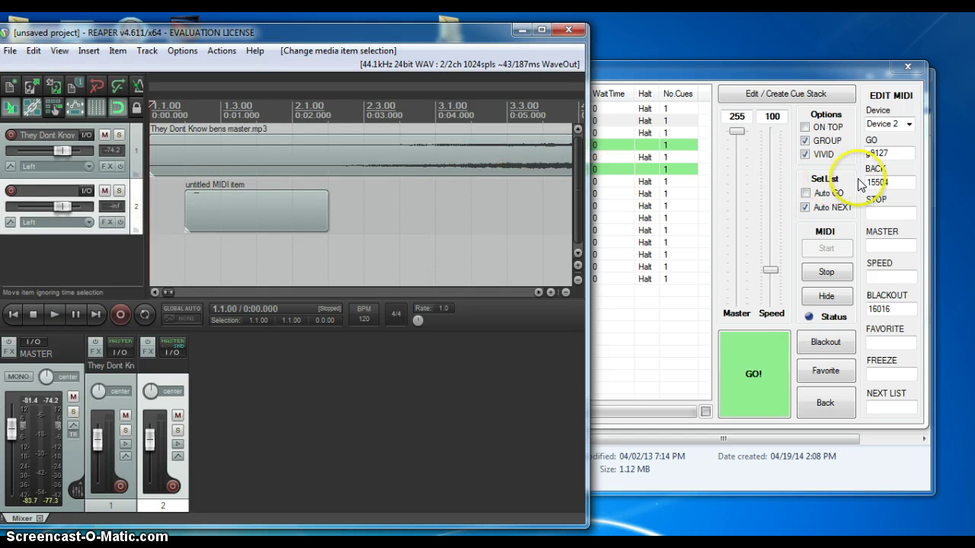